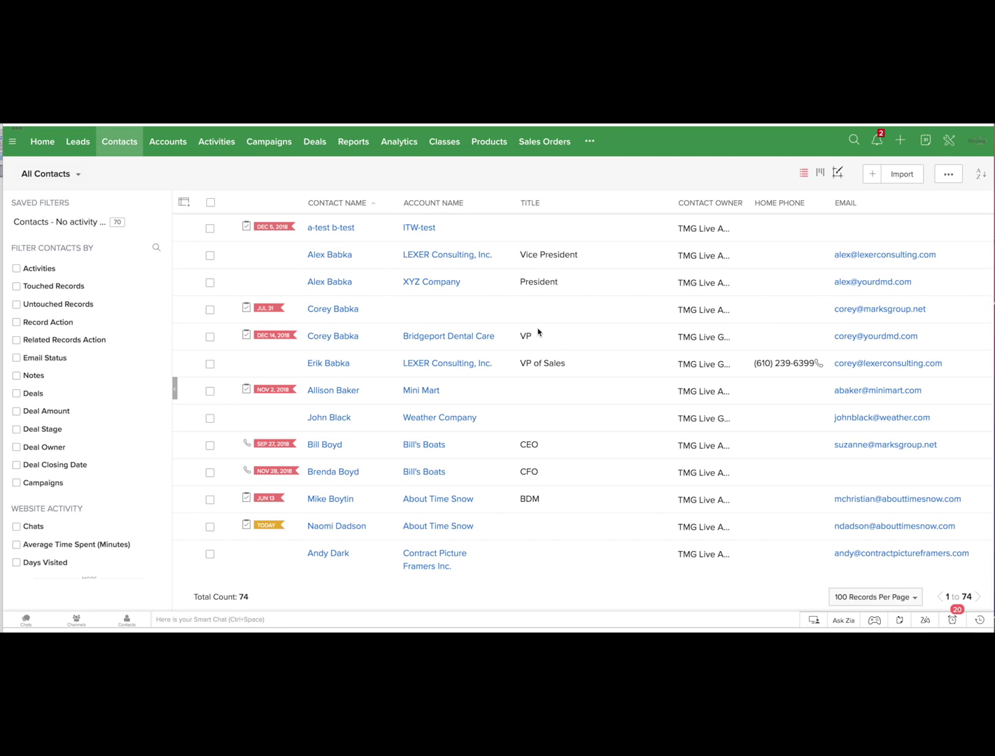
{"action": "left_click", "coordinate": [326, 255]}
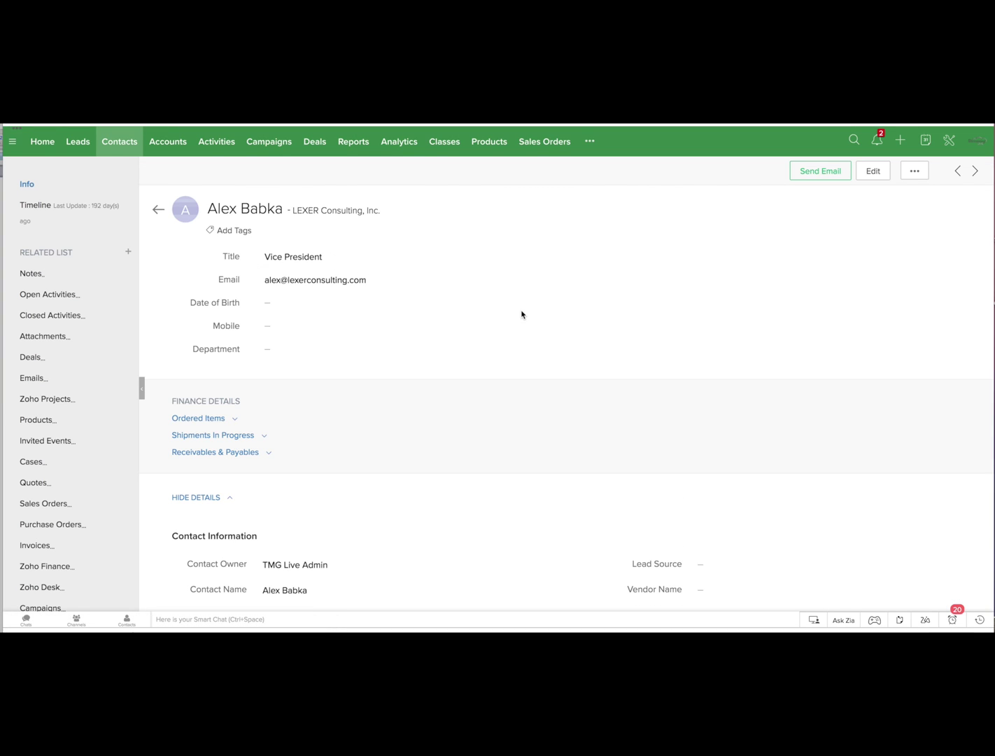
{"action": "scroll", "coordinate": [521, 314], "scroll_direction": "down", "scroll_amount": 3}
{"action": "scroll", "coordinate": [522, 314], "scroll_direction": "down", "scroll_amount": 3}
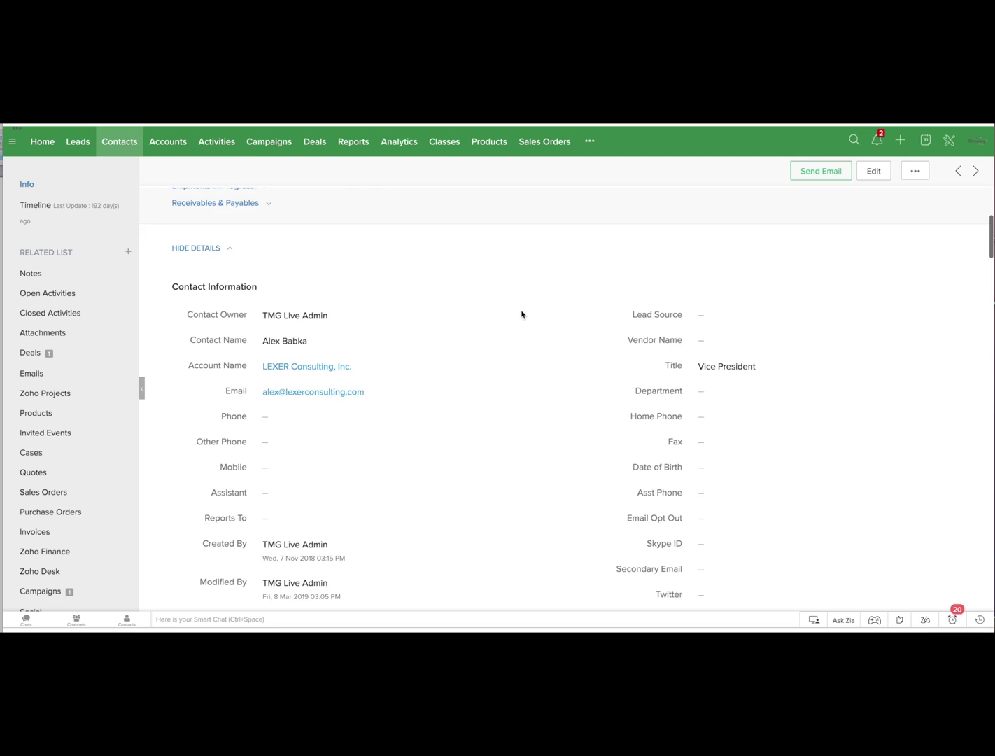
{"action": "scroll", "coordinate": [522, 314], "scroll_direction": "down", "scroll_amount": 1}
{"action": "scroll", "coordinate": [522, 314], "scroll_direction": "down", "scroll_amount": 1}
{"action": "scroll", "coordinate": [522, 314], "scroll_direction": "down", "scroll_amount": 1}
{"action": "scroll", "coordinate": [521, 314], "scroll_direction": "down", "scroll_amount": 1}
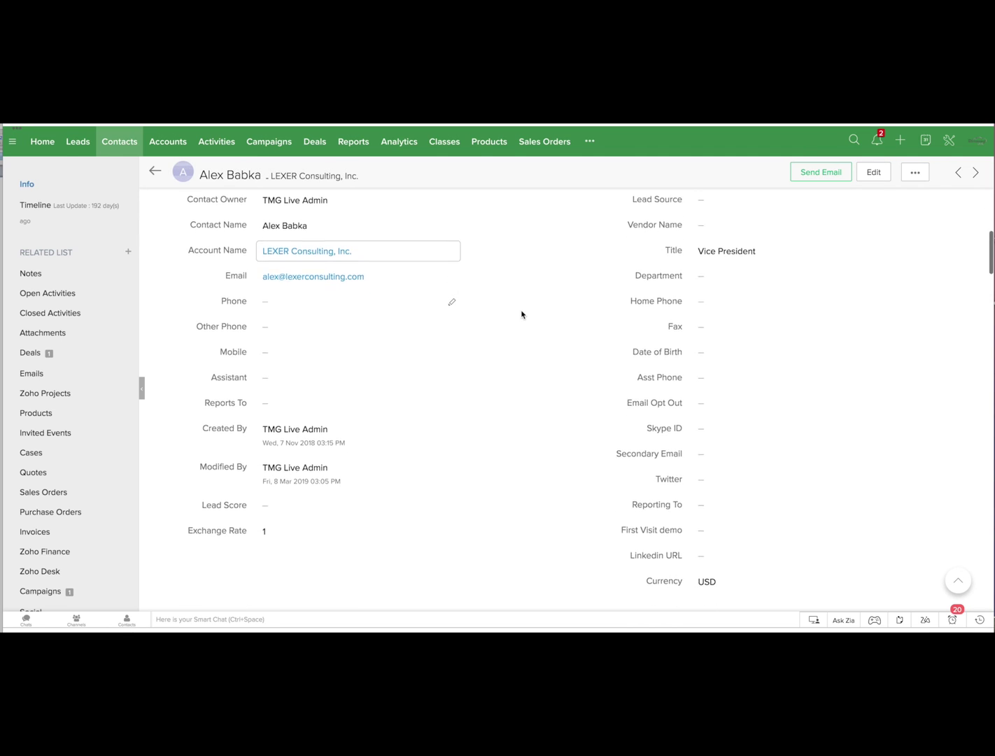
{"action": "scroll", "coordinate": [521, 314], "scroll_direction": "down", "scroll_amount": 1}
{"action": "scroll", "coordinate": [521, 314], "scroll_direction": "down", "scroll_amount": 1}
{"action": "scroll", "coordinate": [521, 314], "scroll_direction": "down", "scroll_amount": 2}
{"action": "scroll", "coordinate": [522, 314], "scroll_direction": "down", "scroll_amount": 1}
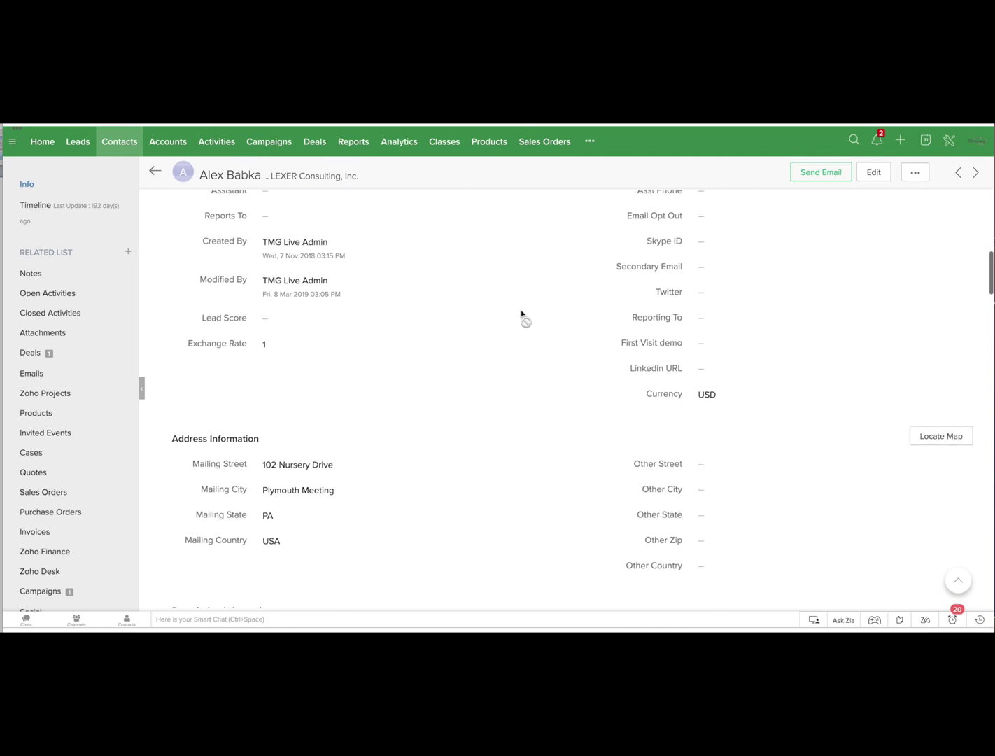
{"action": "scroll", "coordinate": [522, 314], "scroll_direction": "down", "scroll_amount": 2}
{"action": "scroll", "coordinate": [521, 314], "scroll_direction": "down", "scroll_amount": 1}
{"action": "scroll", "coordinate": [521, 314], "scroll_direction": "up", "scroll_amount": 5}
{"action": "scroll", "coordinate": [521, 314], "scroll_direction": "up", "scroll_amount": 4}
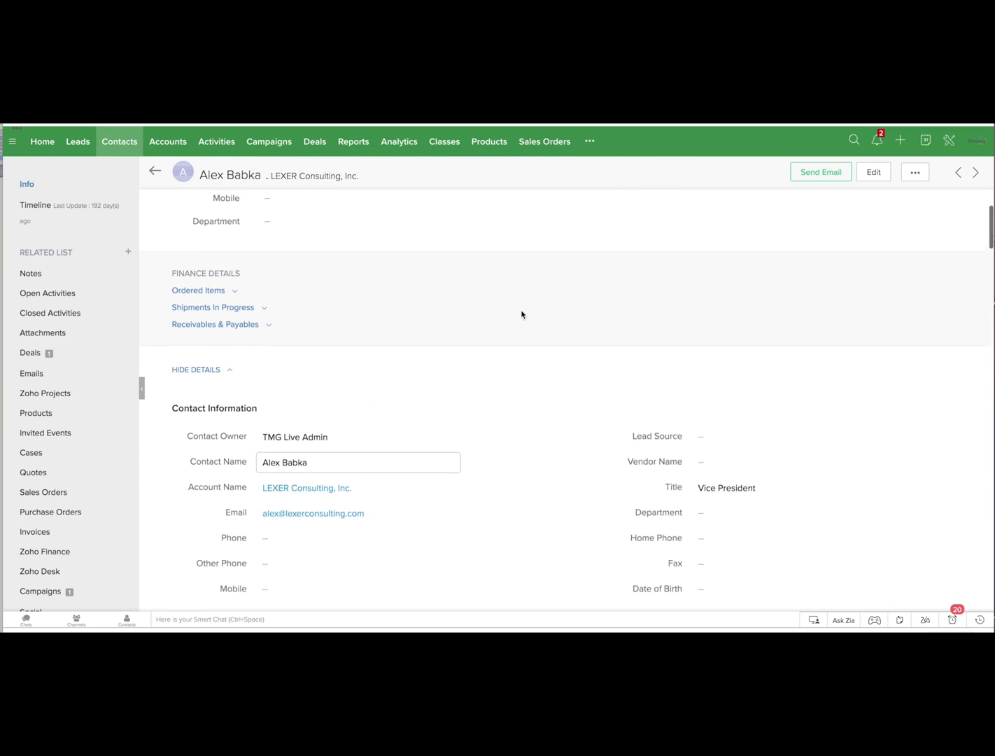
{"action": "scroll", "coordinate": [522, 314], "scroll_direction": "up", "scroll_amount": 3}
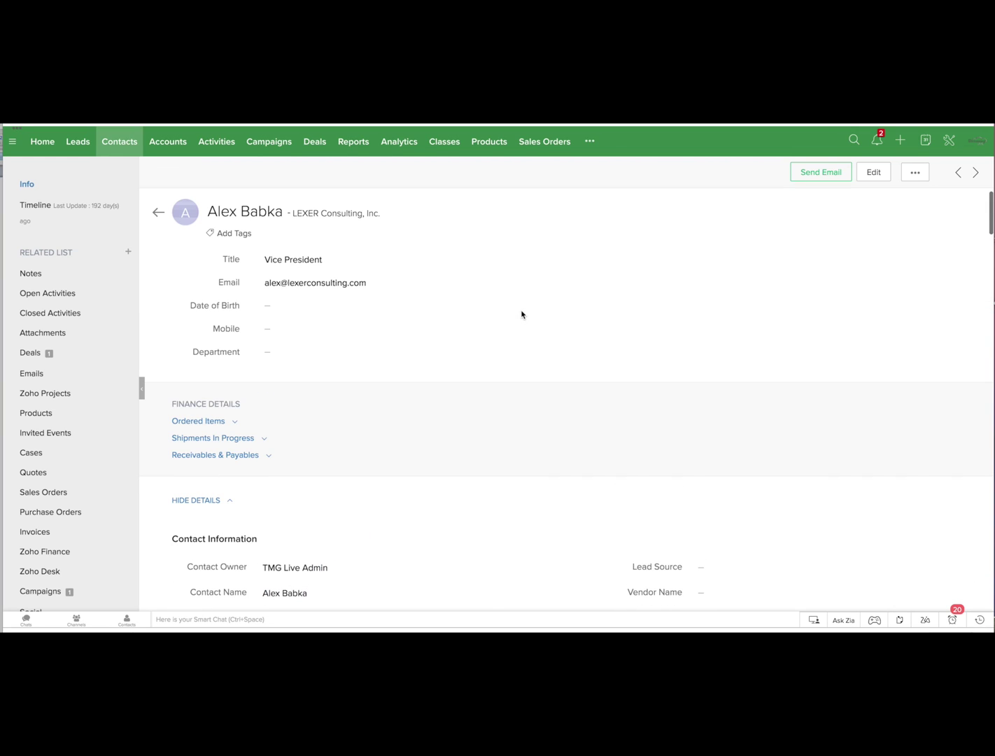
{"action": "left_click", "coordinate": [873, 172]}
{"action": "left_click", "coordinate": [171, 324]}
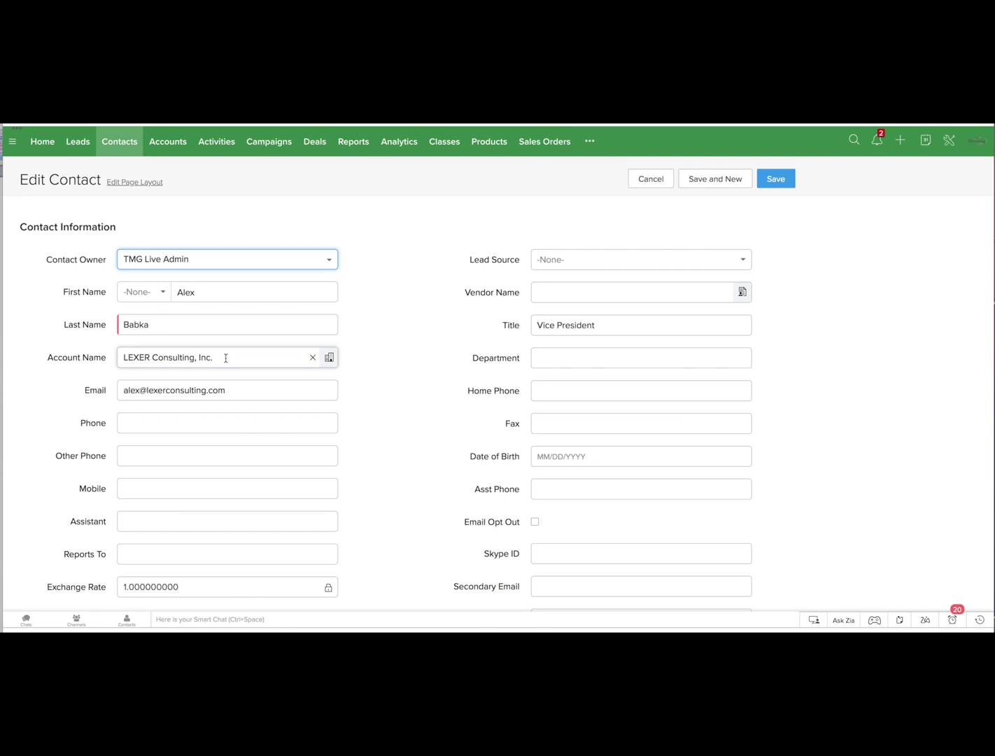
{"action": "left_click", "coordinate": [650, 179]}
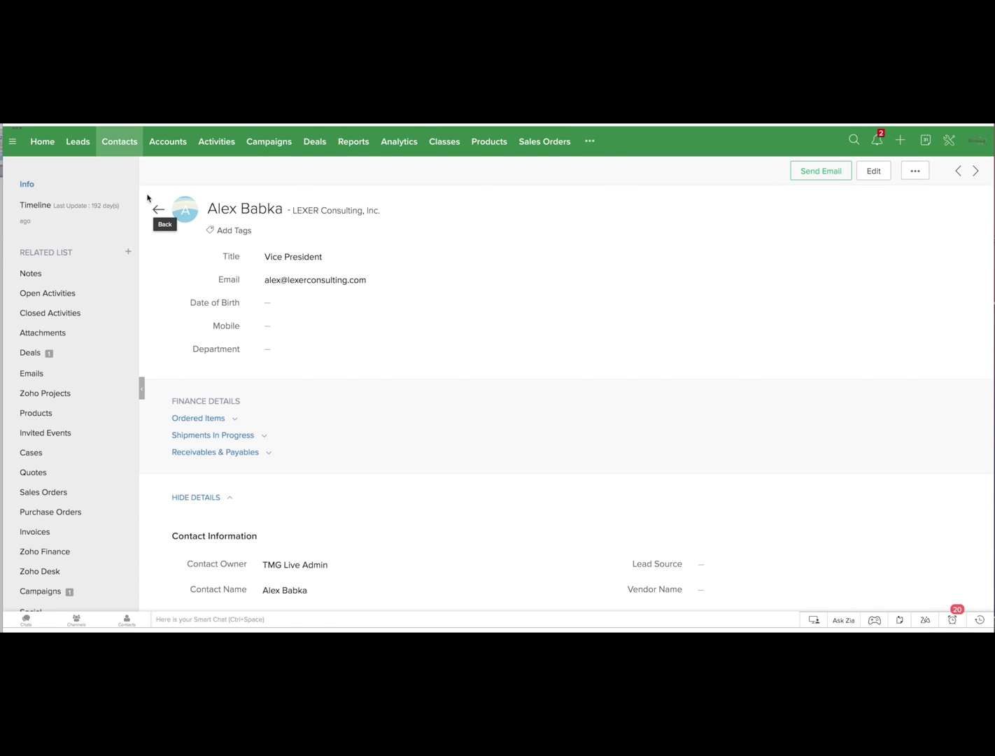
- Return to All Contacts, select all 74 contacts, check the bulk actions menu, then clear the selection
{"action": "left_click", "coordinate": [111, 145]}
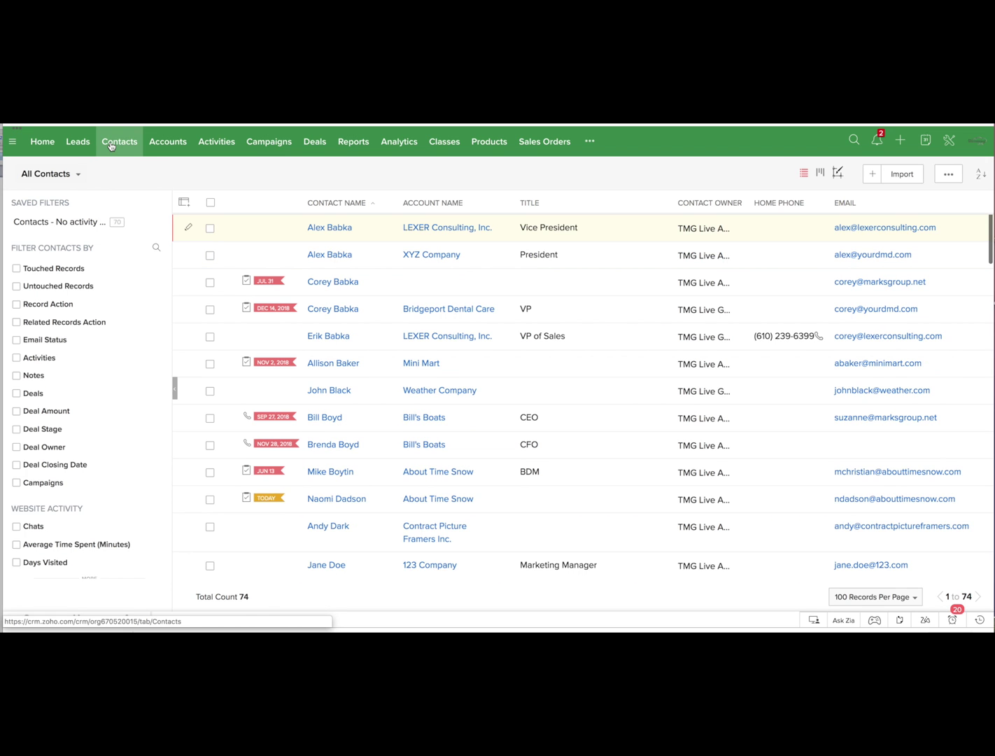
{"action": "left_click", "coordinate": [210, 203]}
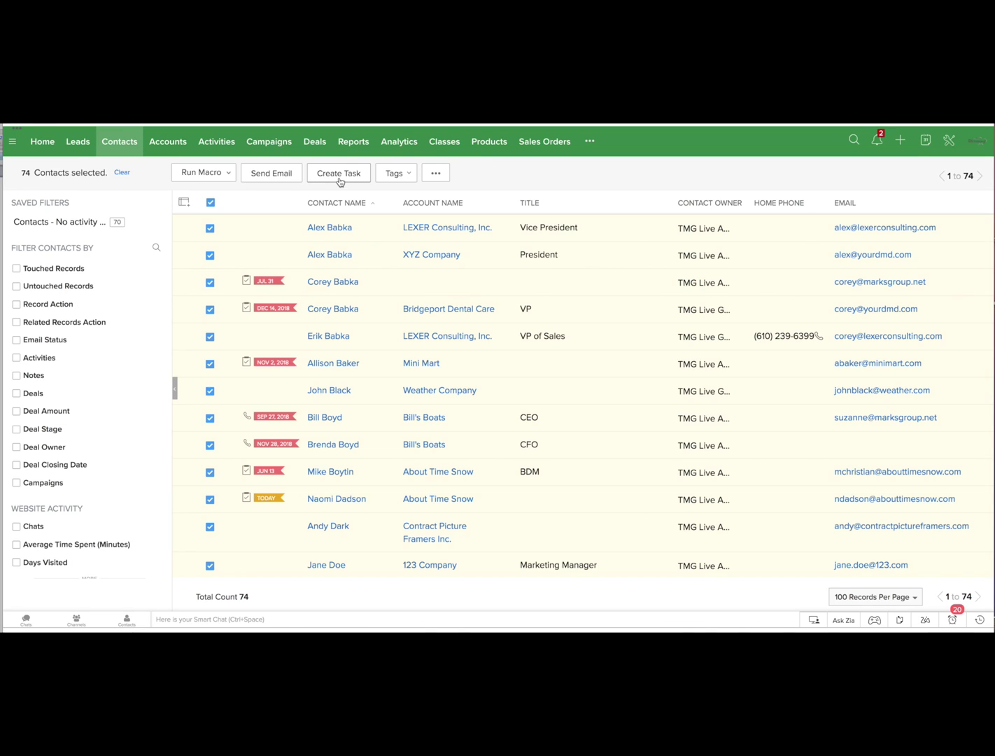
{"action": "left_click", "coordinate": [437, 173]}
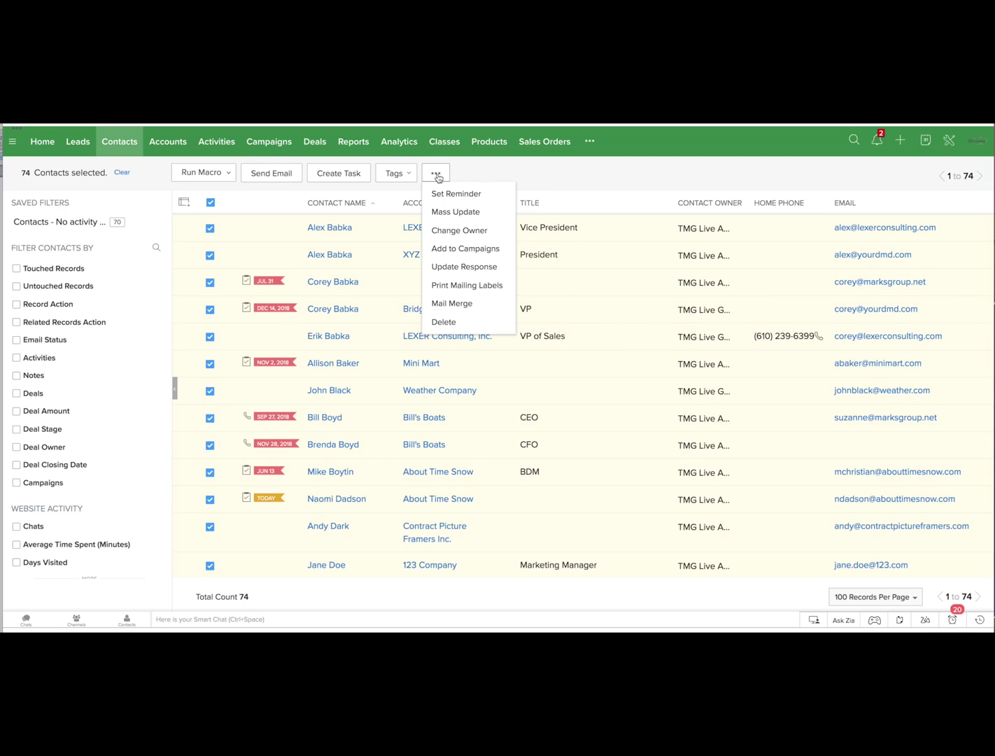
{"action": "left_click", "coordinate": [209, 202]}
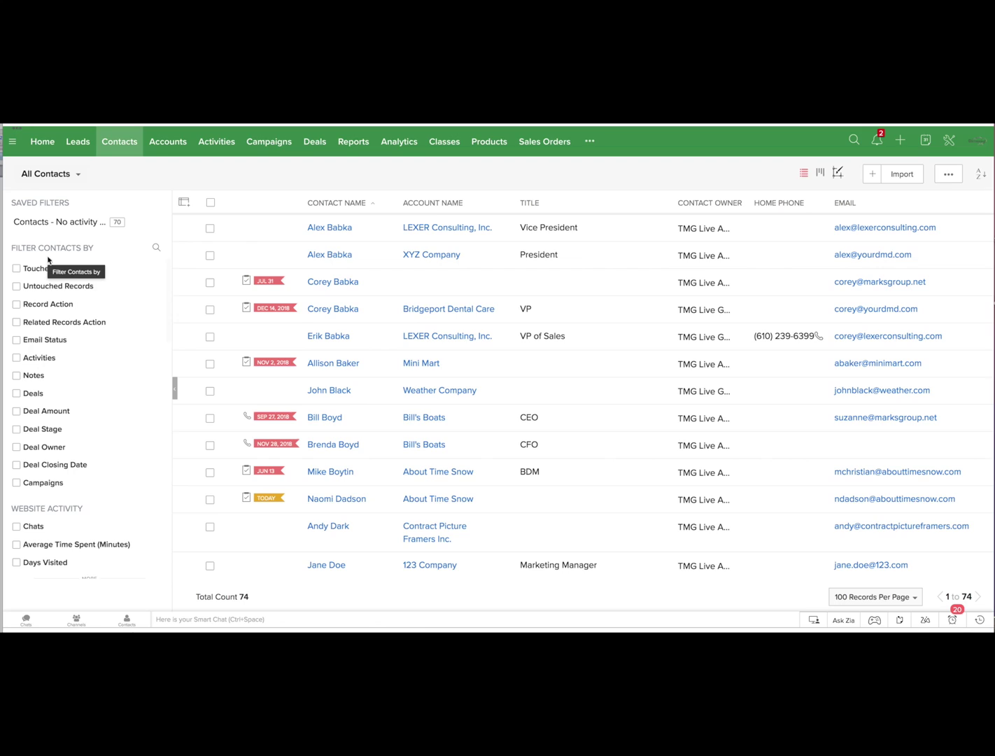